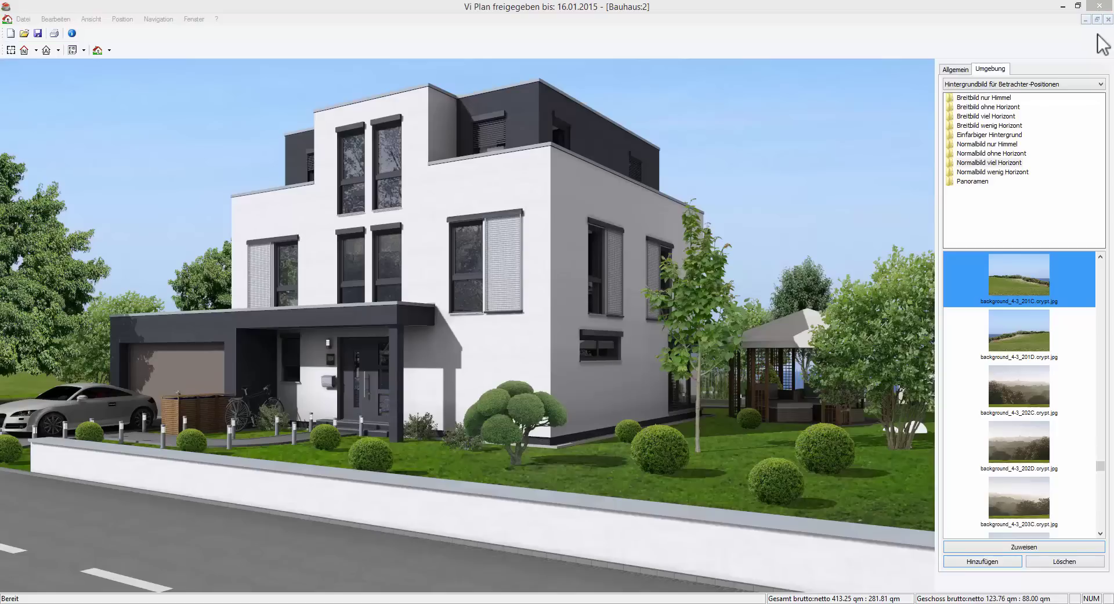
On the Umgebung tab, open the list of environment image types for viewer positions.
left_click(1098, 70)
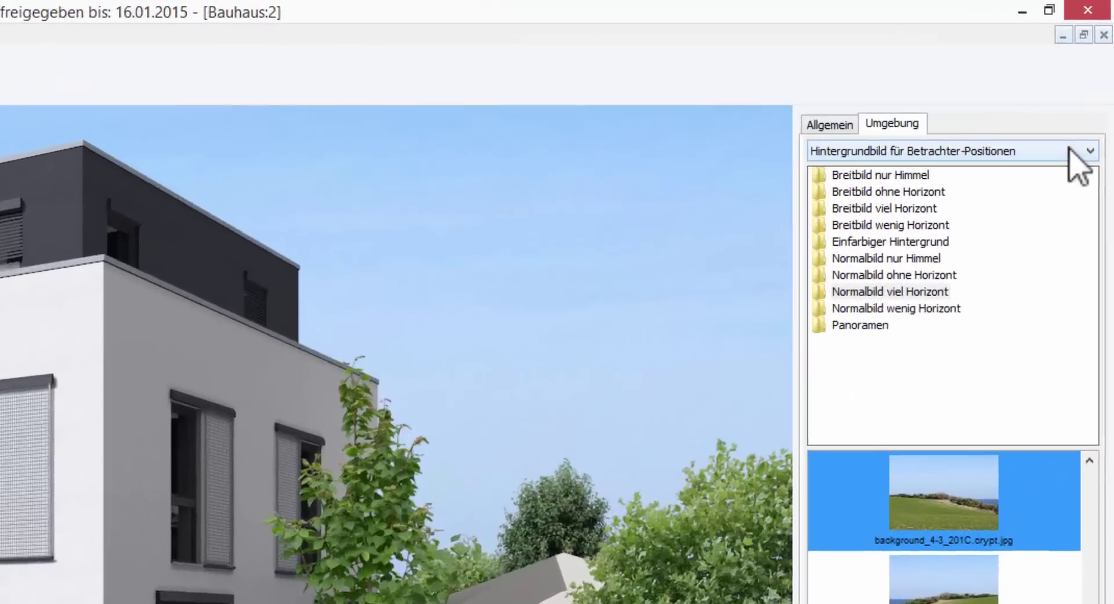
left_click(1100, 84)
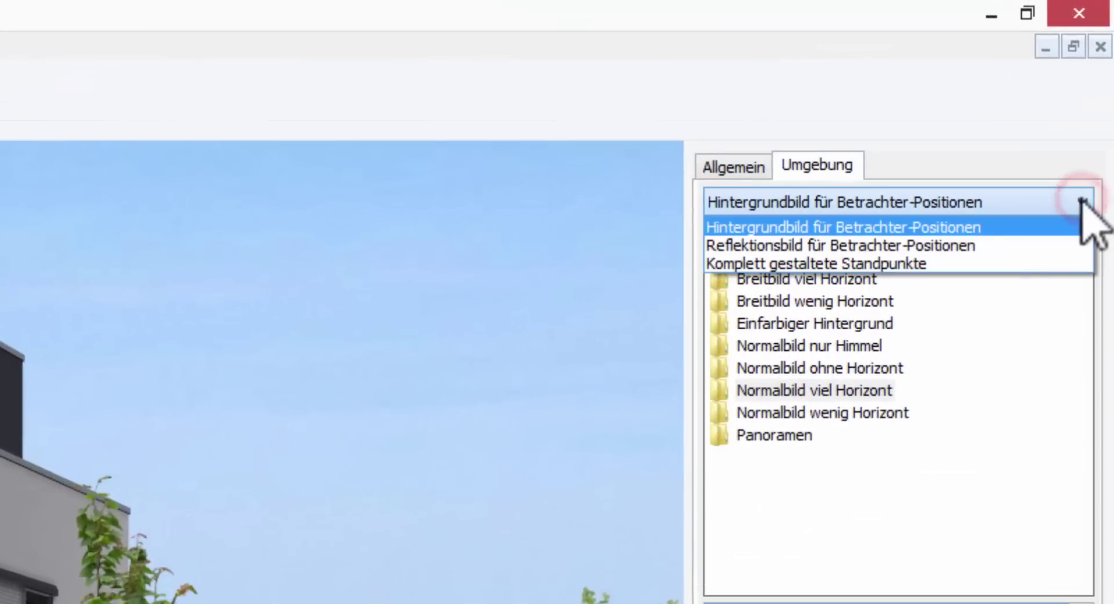
Close the image type list, keeping background images for viewer positions selected.
left_click(1081, 199)
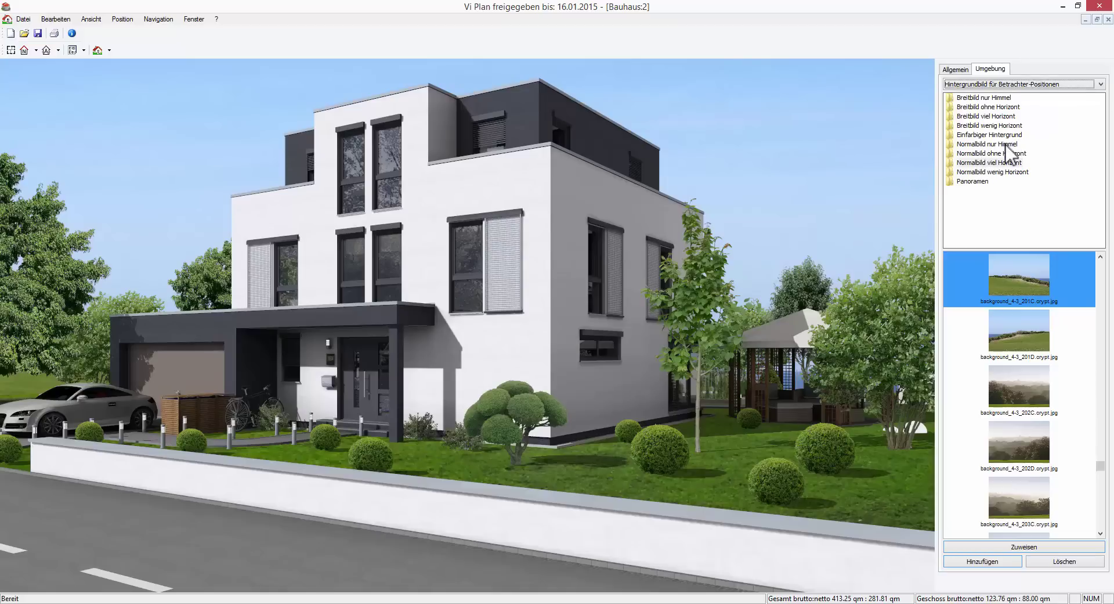
In Normalbild nur Himmel, preview skies sky_4-3_003A, 005A, 007B and a white-cloud sky.
left_click(1006, 145)
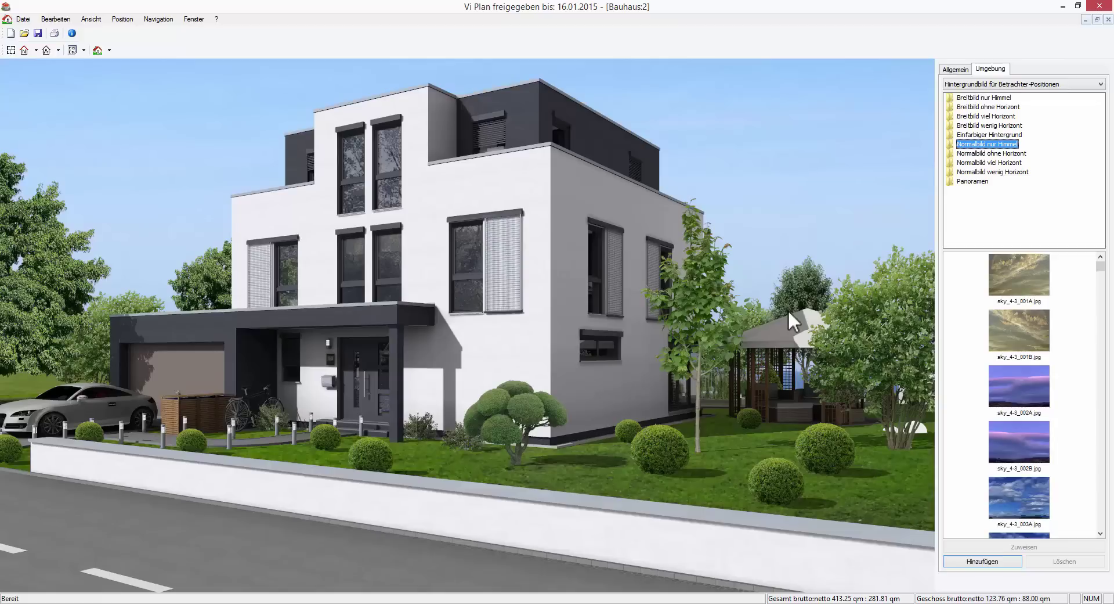
left_click(1019, 496)
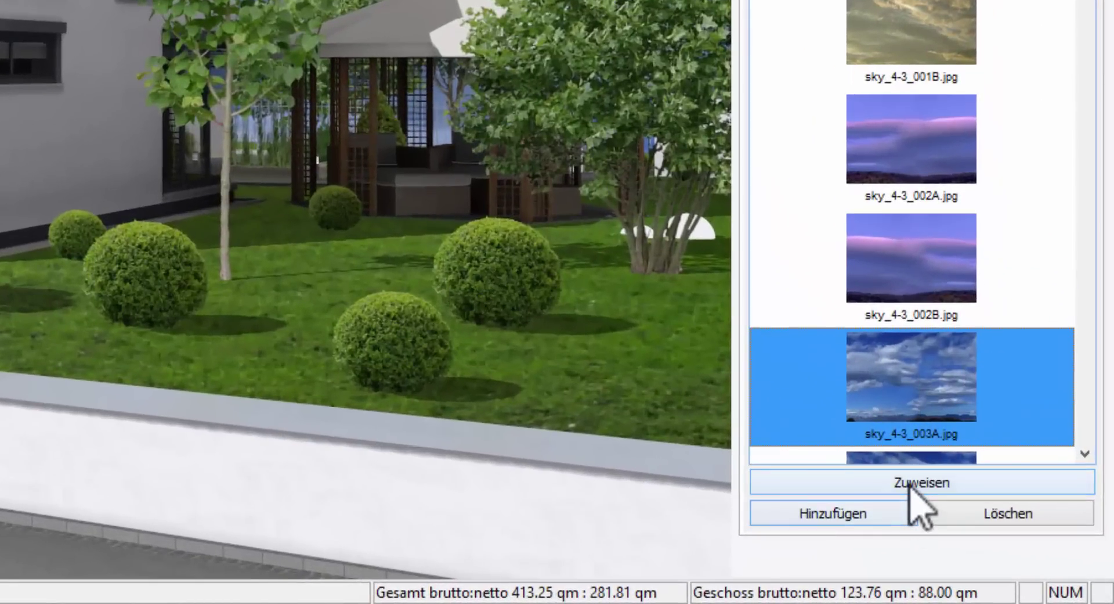
left_click(1085, 390)
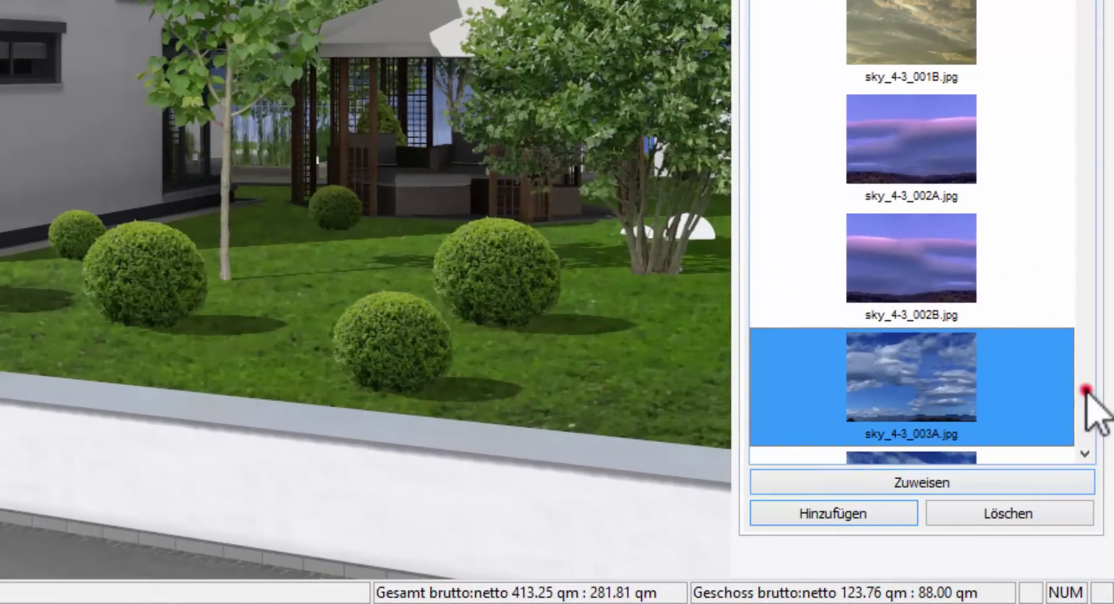
left_click(946, 376)
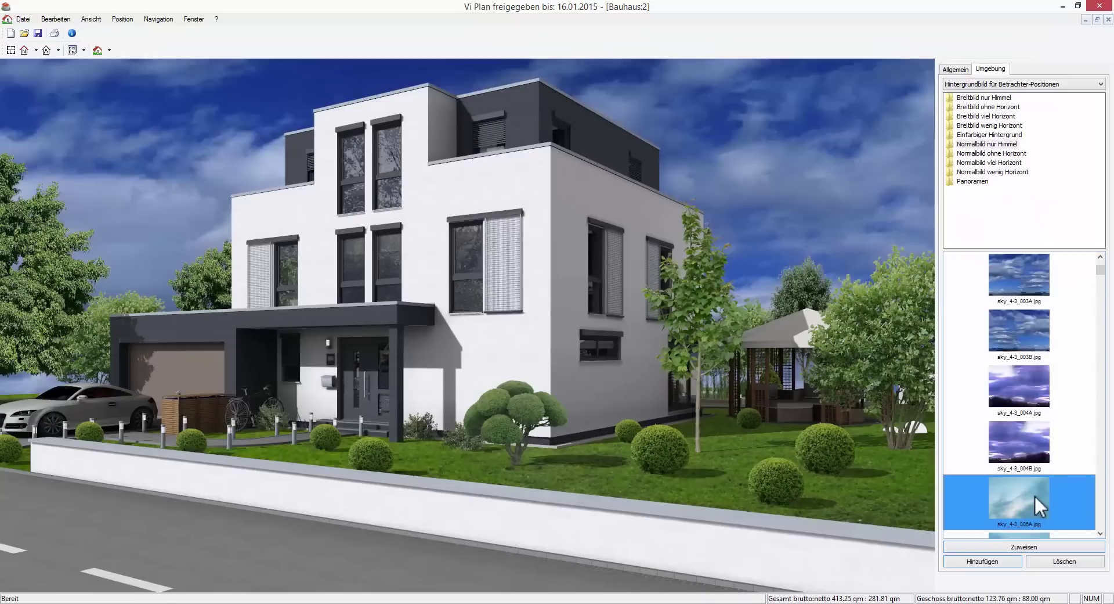
left_click(1099, 514)
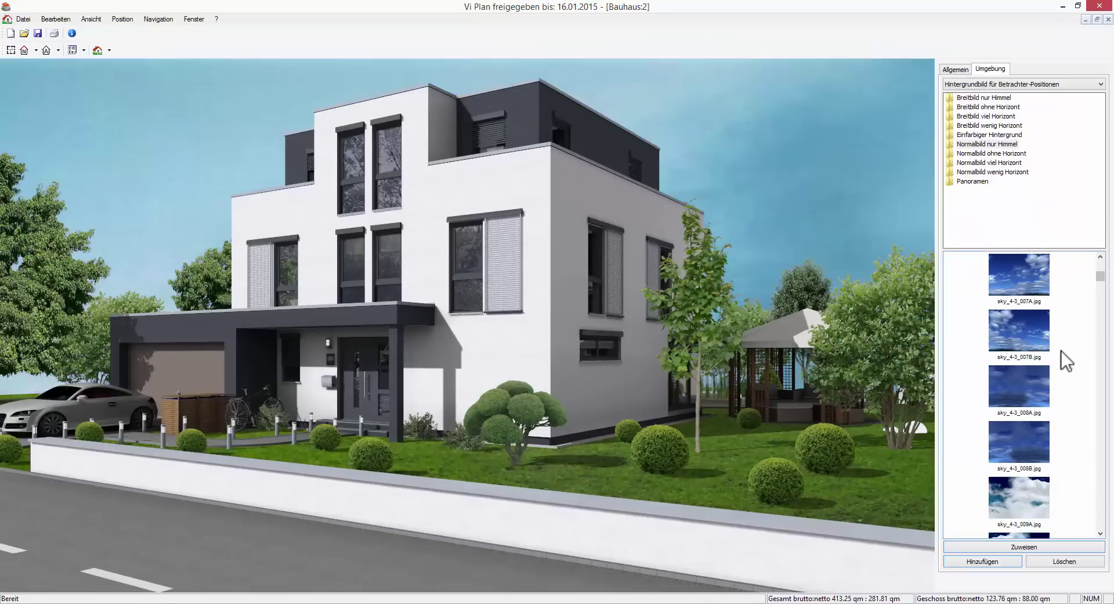
left_click(1029, 340)
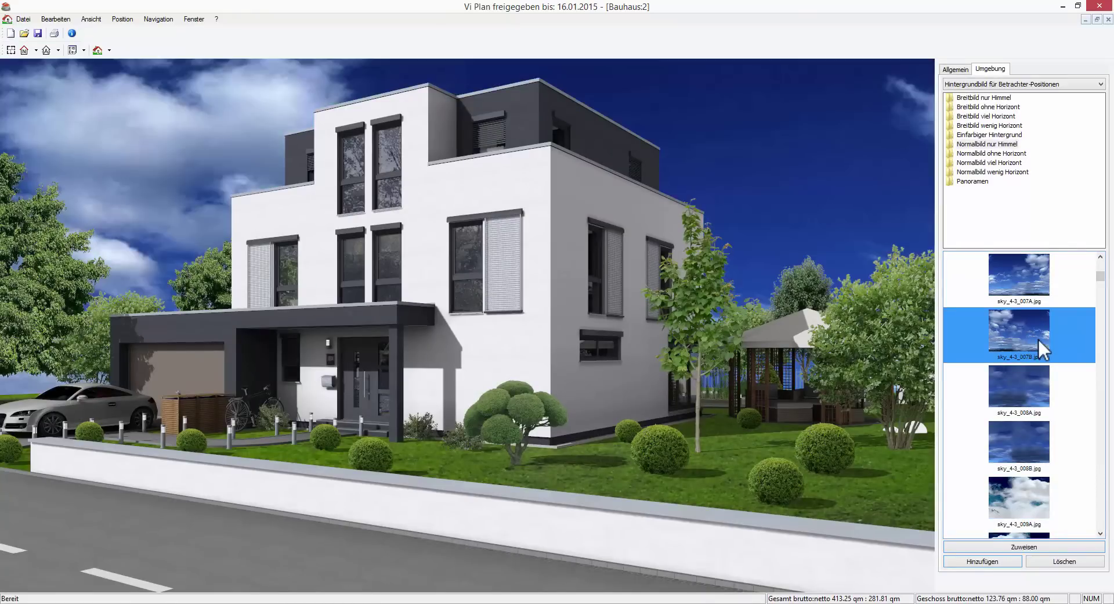
left_click(1063, 436)
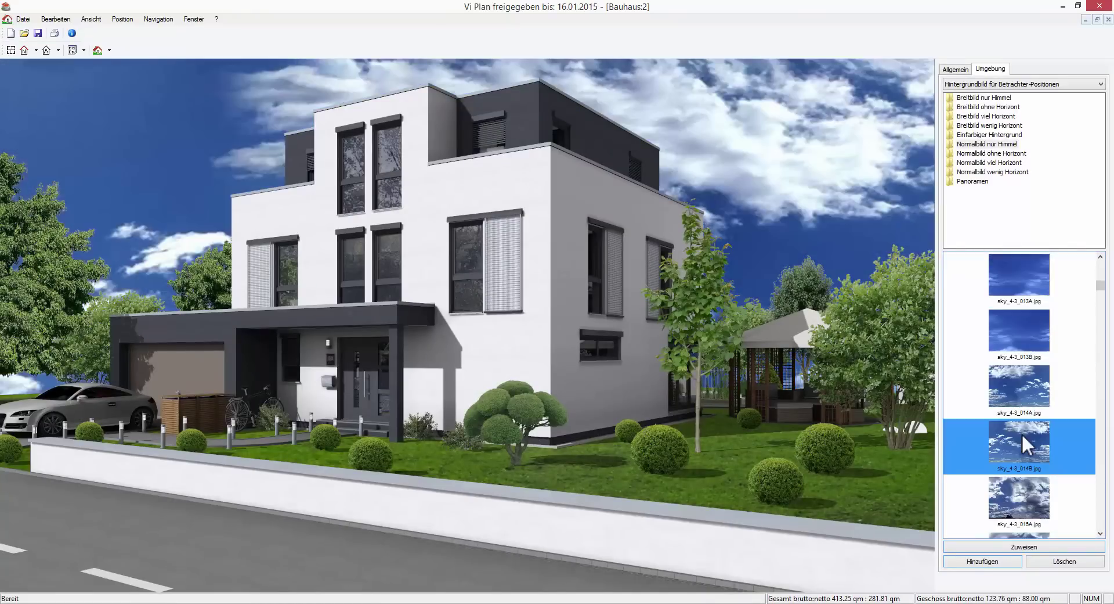
left_click(1101, 514)
Preview skies 024B, 043A and 052B, then assign orange sunset sky sky_4-3_055A as background.
left_click(1041, 459)
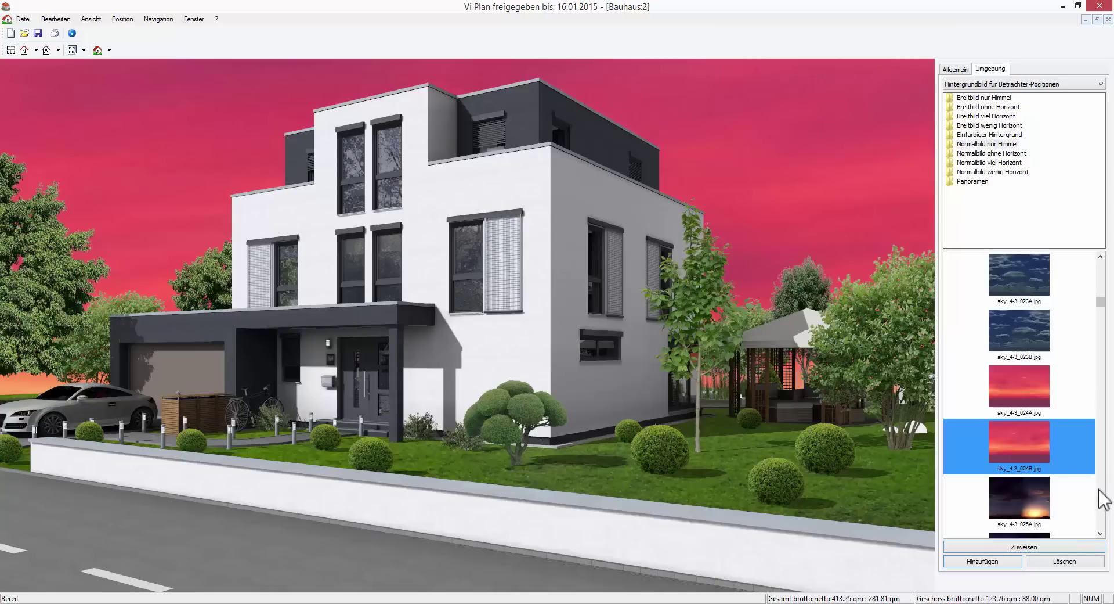
left_click(1100, 493)
left_click(1022, 500)
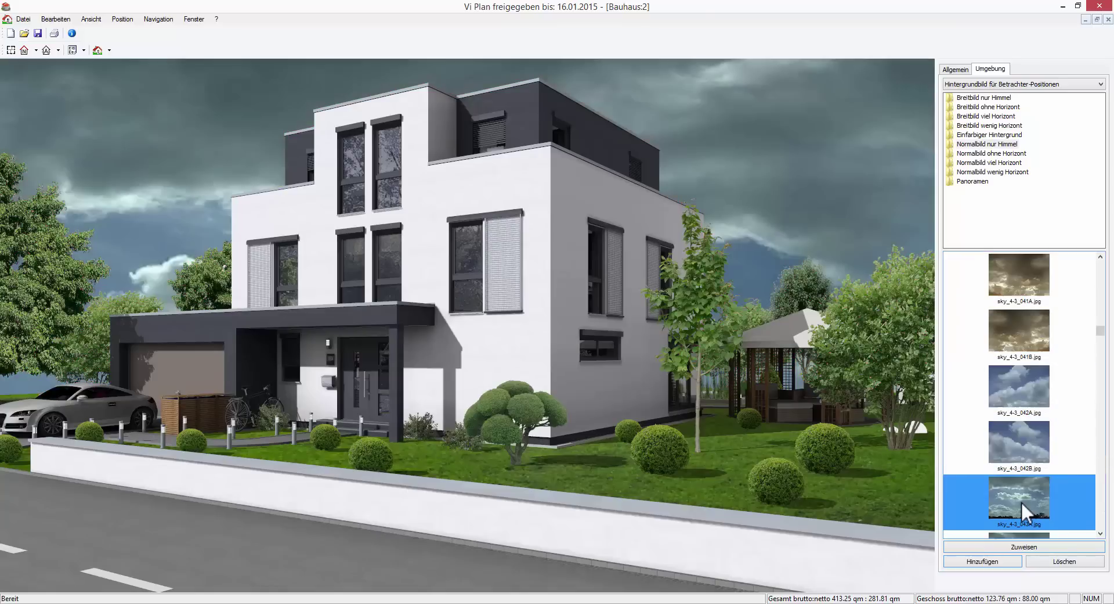
left_click(1098, 510)
left_click(1101, 517)
left_click(1018, 439)
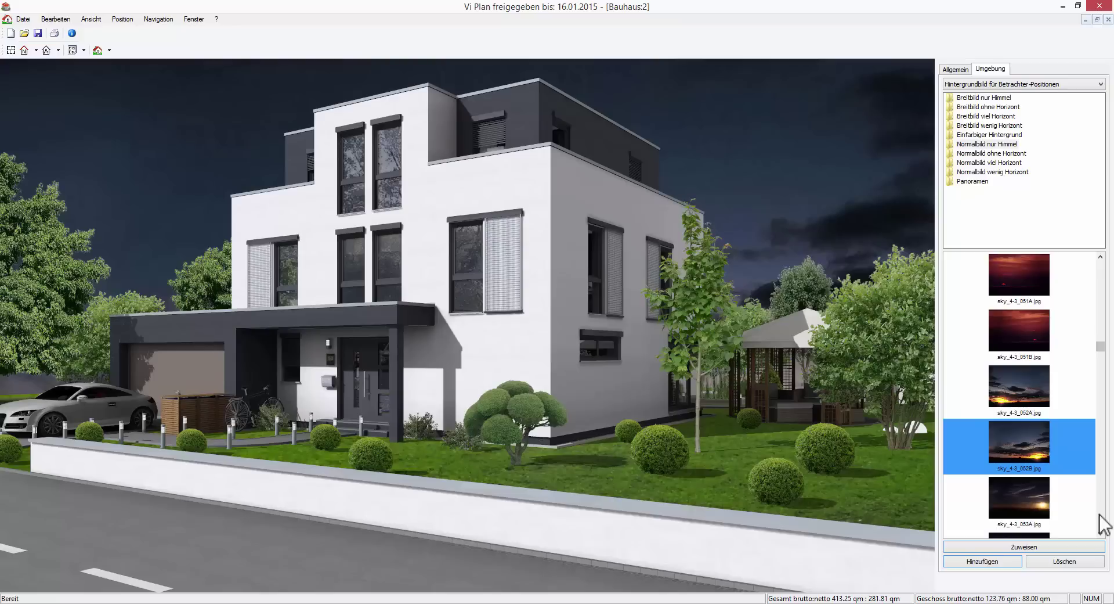
left_click(1101, 517)
left_click(1001, 277)
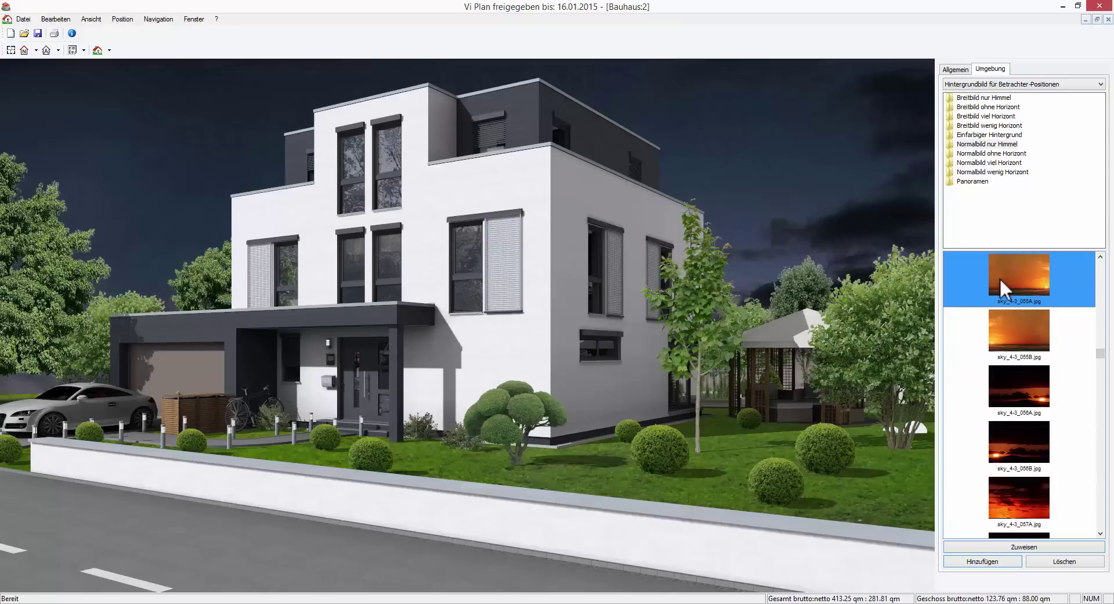
double_click(1000, 278)
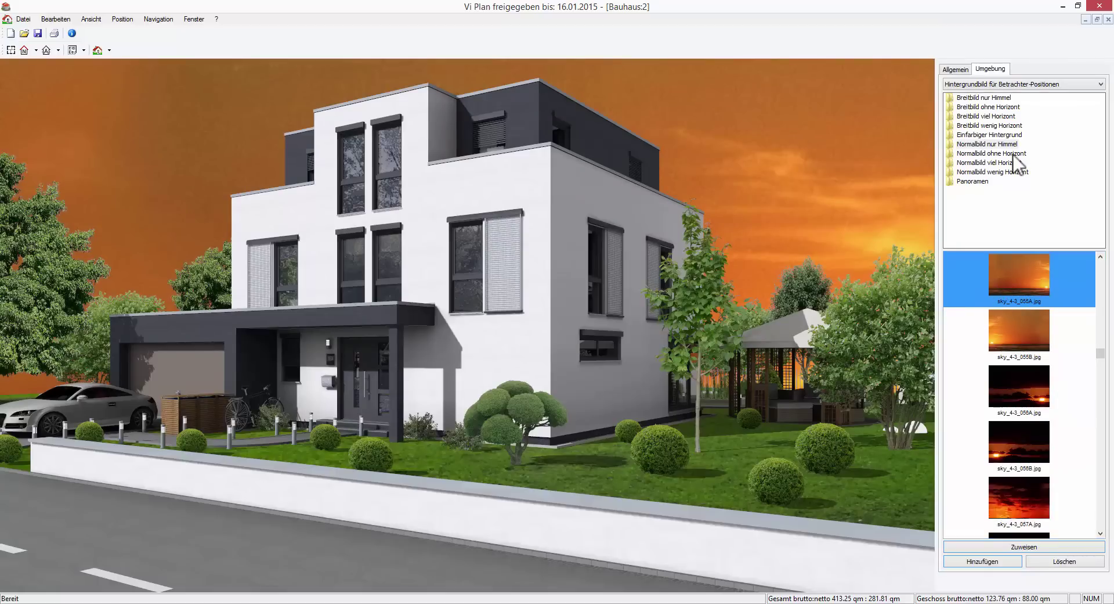
In Normalbild wenig Horizont, try background images 193B, 191B and 187B behind the house.
left_click(998, 172)
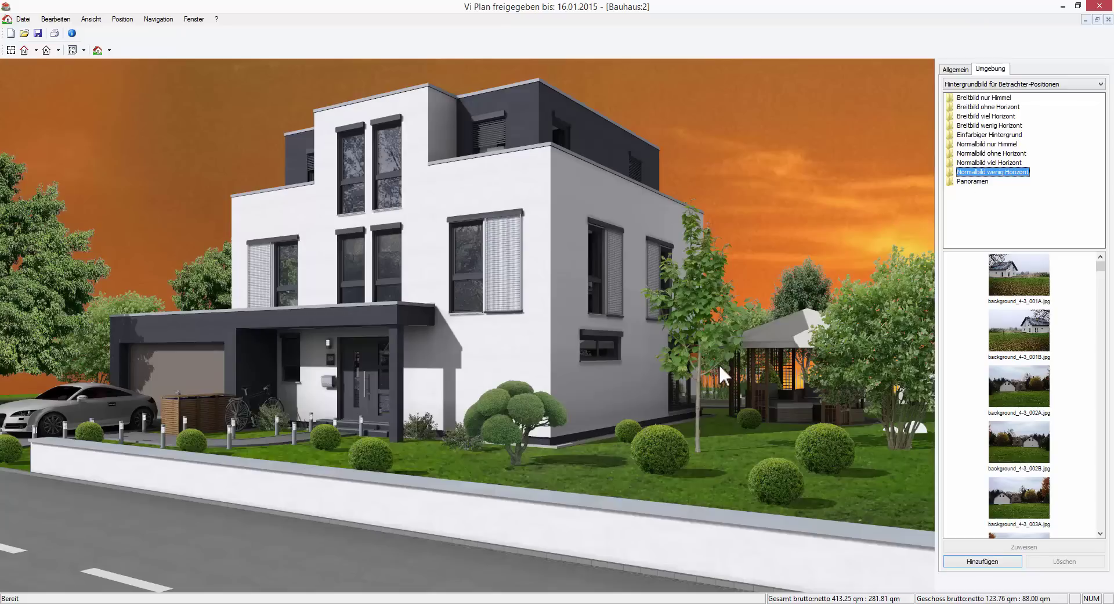
left_click_drag(1101, 267, 1101, 474)
left_click(1022, 274)
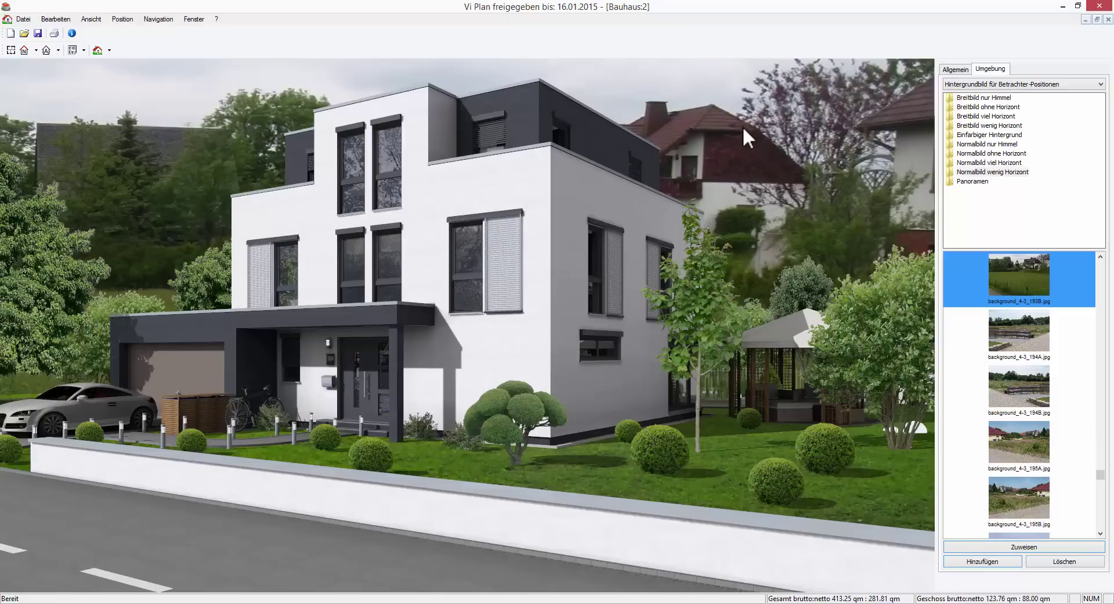
scroll(1008, 285, "up", 2)
left_click(1008, 284)
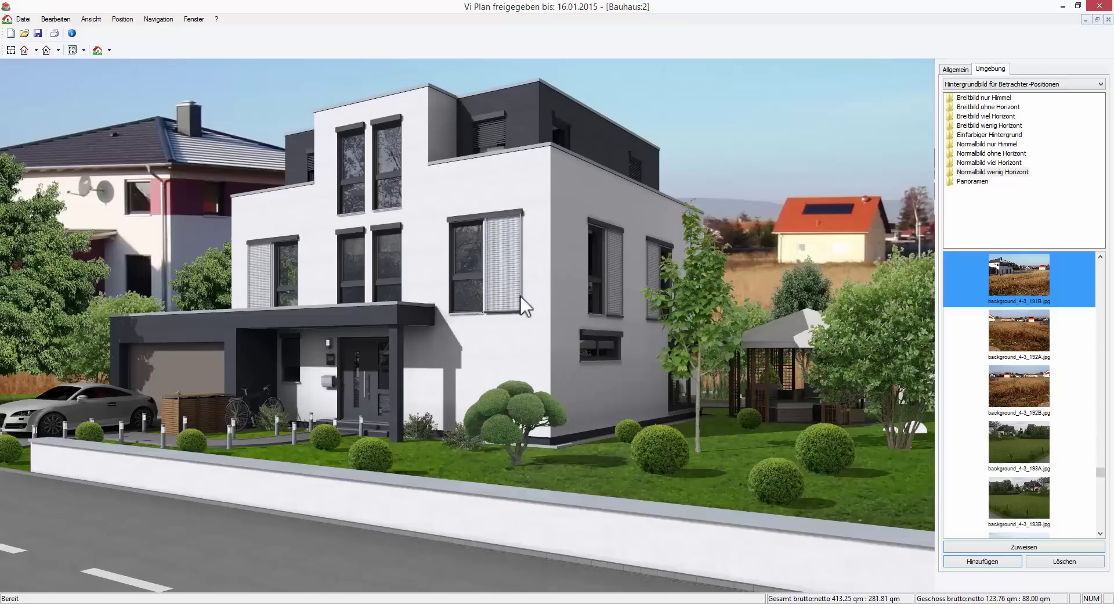
scroll(1019, 349, "up", 3)
left_click(1008, 271)
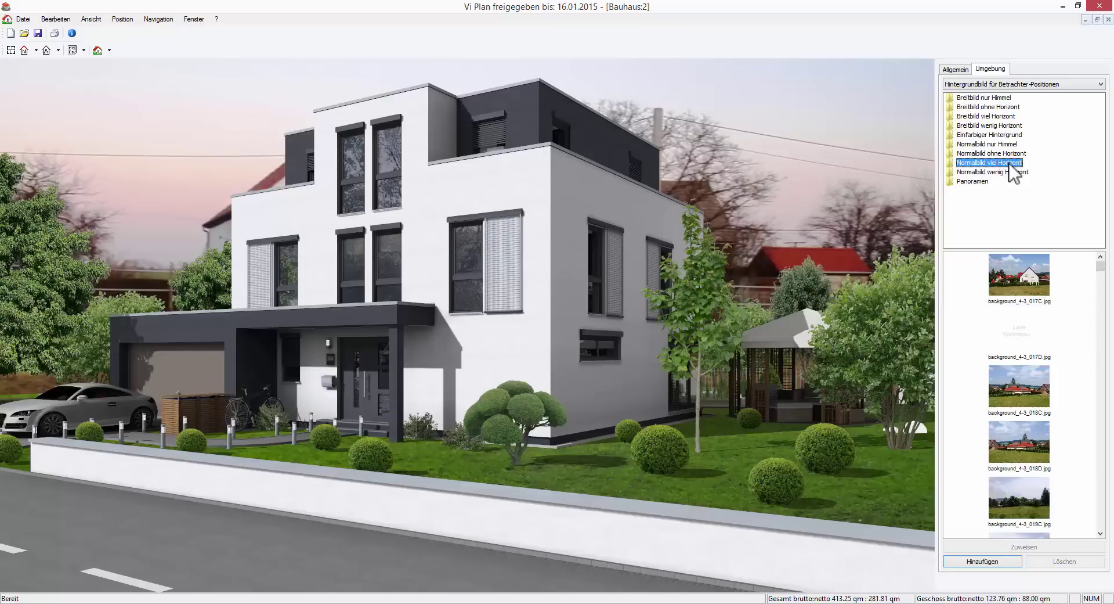
Assign background_4-3_033D from the Normalbild viel Horizont folder as the backdrop.
double_click(1023, 280)
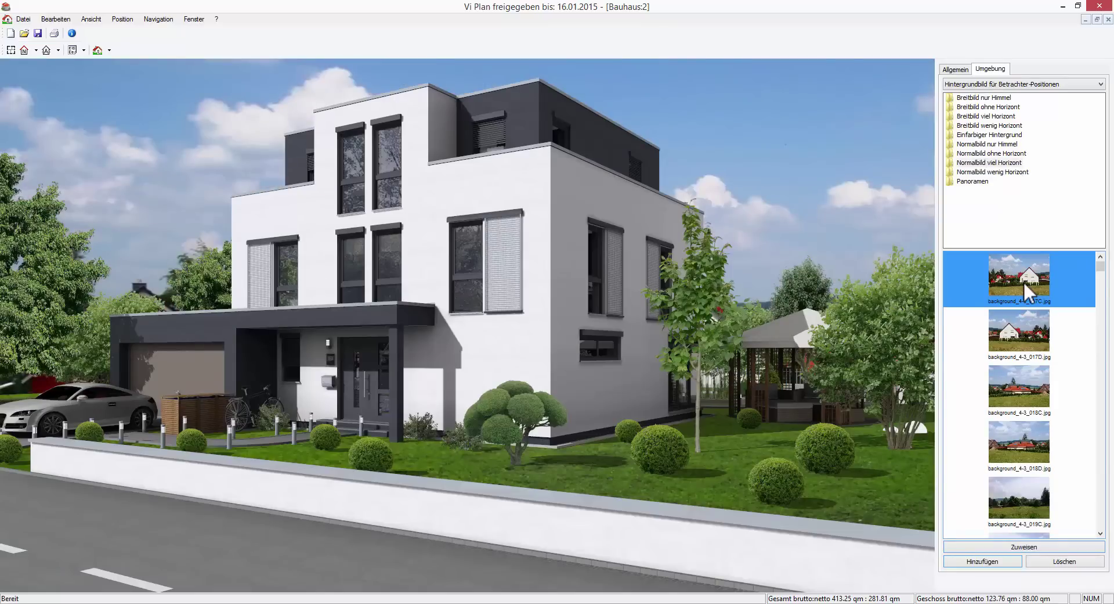
scroll(1062, 377, "down", 5)
double_click(991, 420)
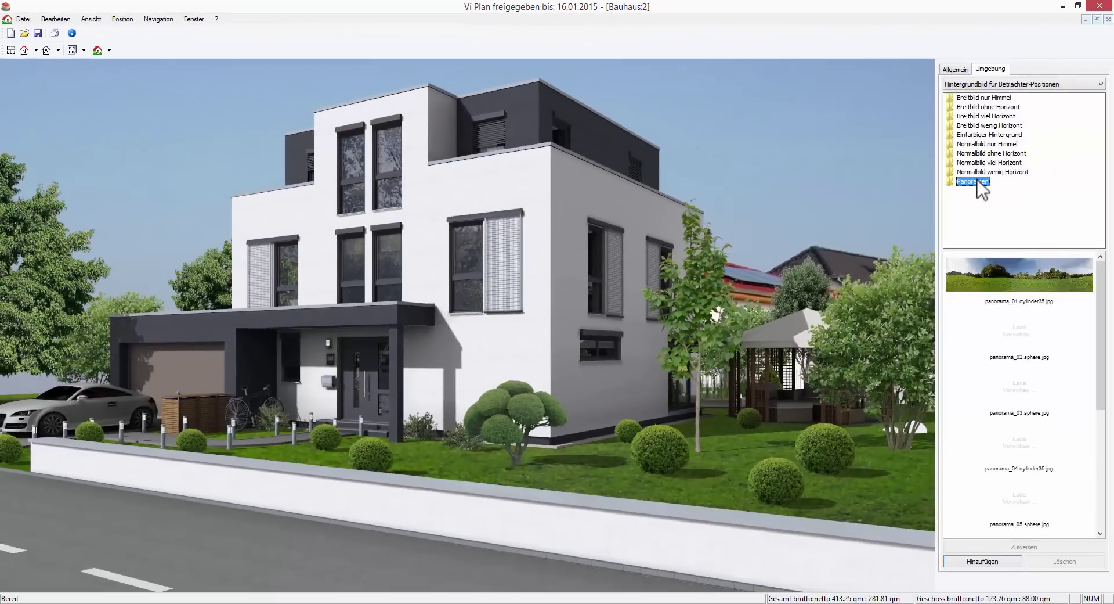
Show the Panoramen folder's panorama images to try them.
left_click(1026, 397)
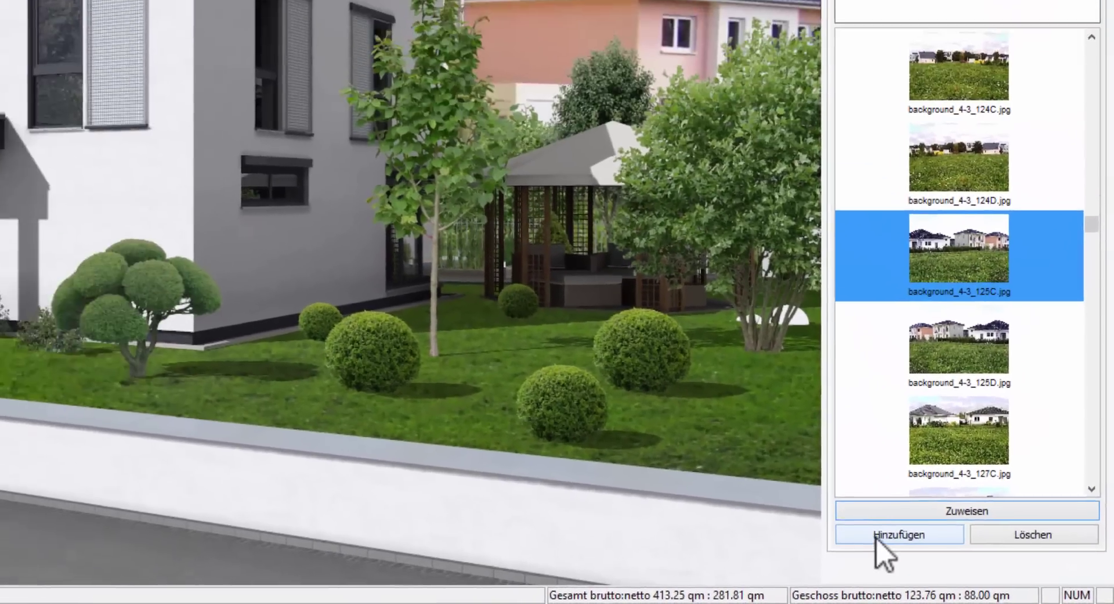
left_click(925, 548)
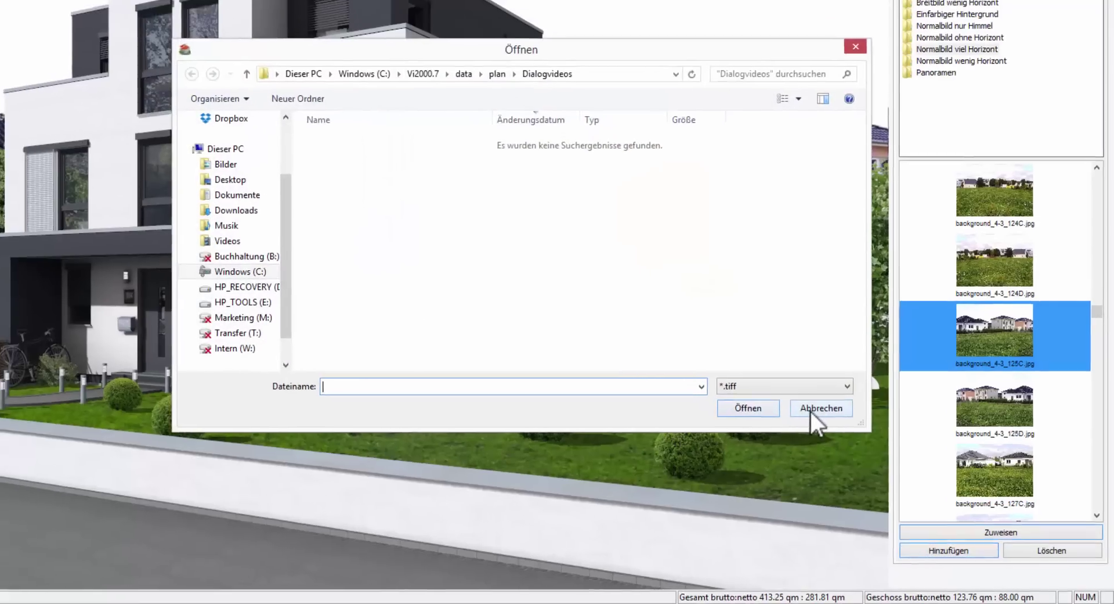
left_click(811, 406)
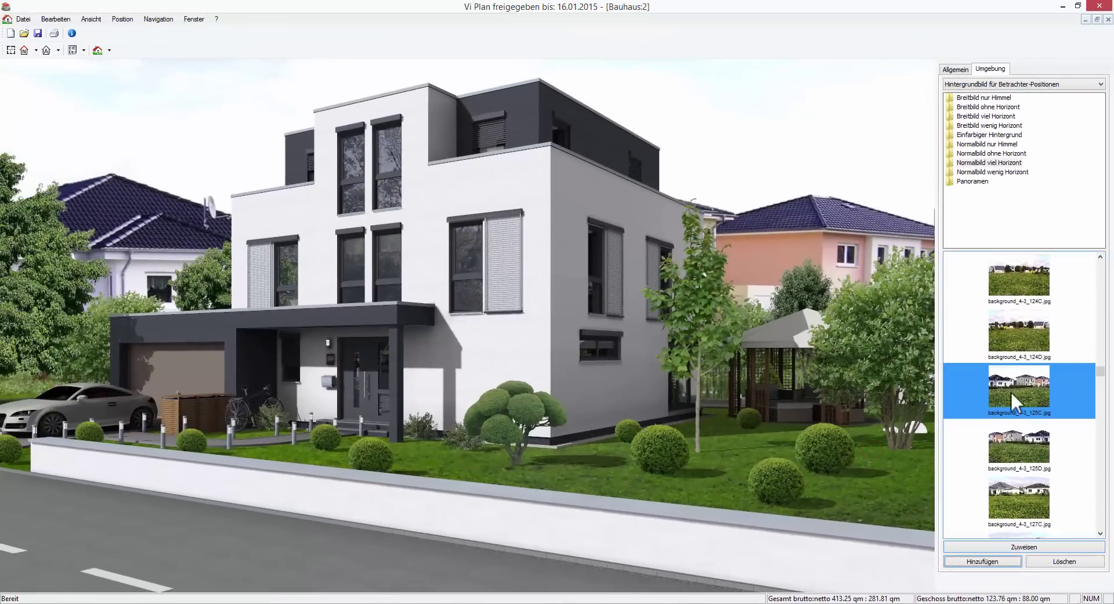